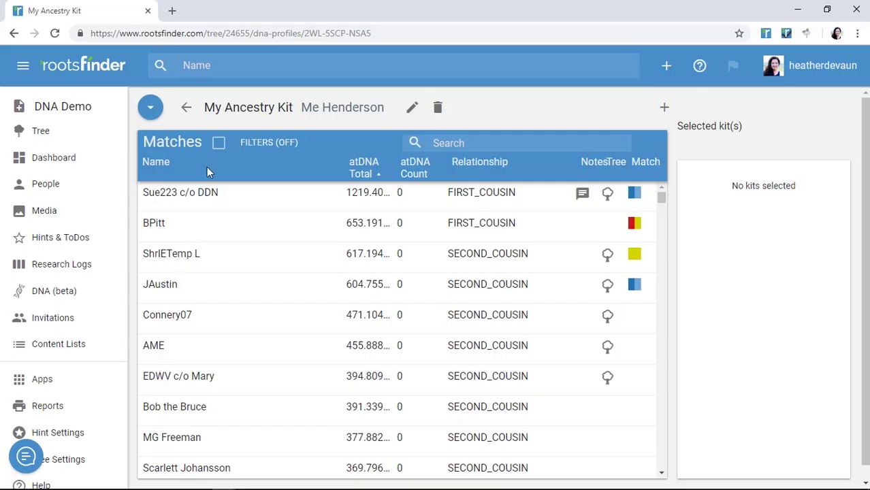
Step: Switch the matches to the triangulation network view, filtered to a 100 cM minimum
left_click(151, 109)
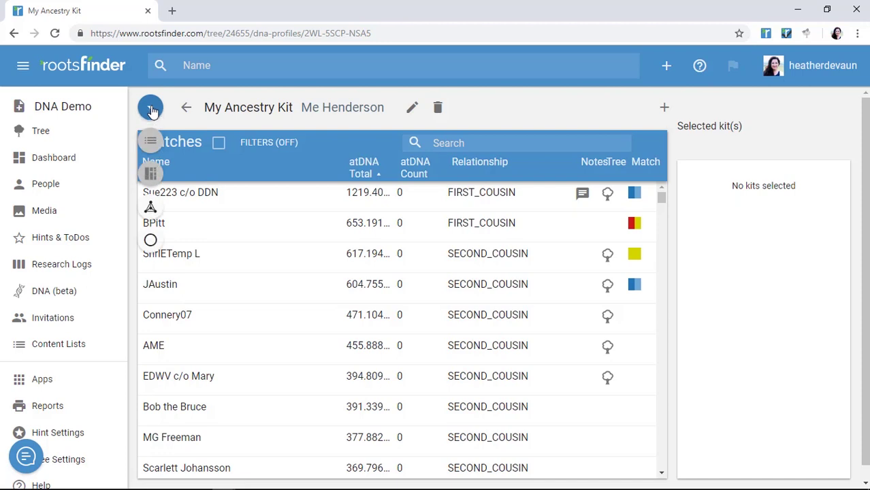
left_click(150, 209)
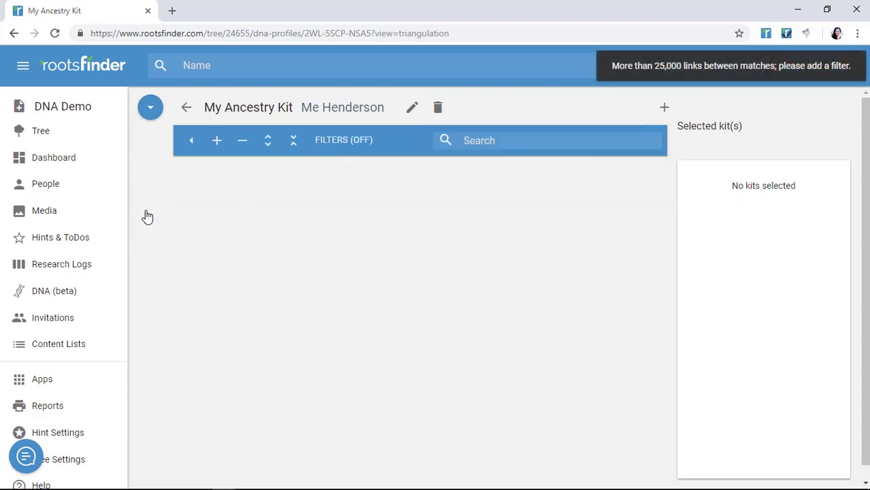
left_click(329, 145)
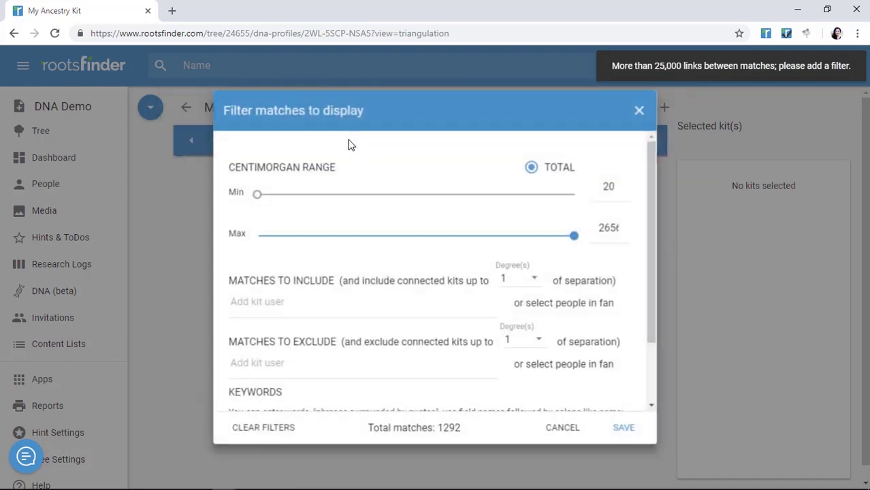
double_click(608, 186)
type("100")
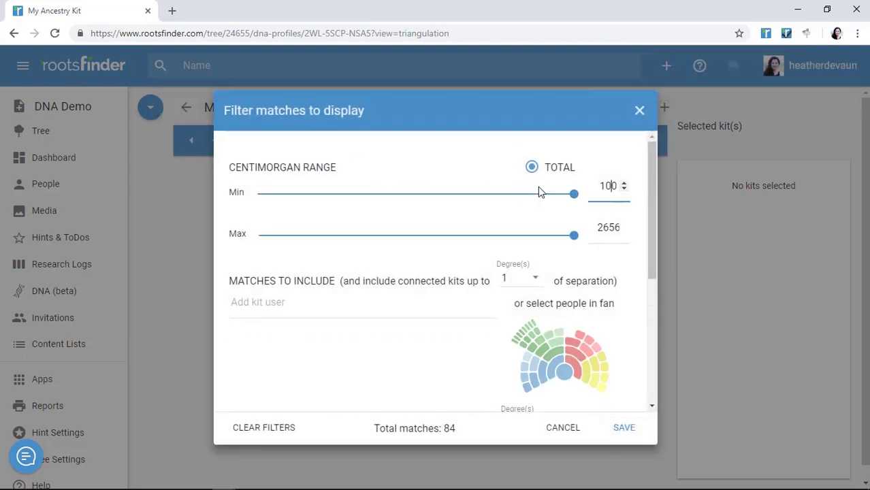
left_click(630, 429)
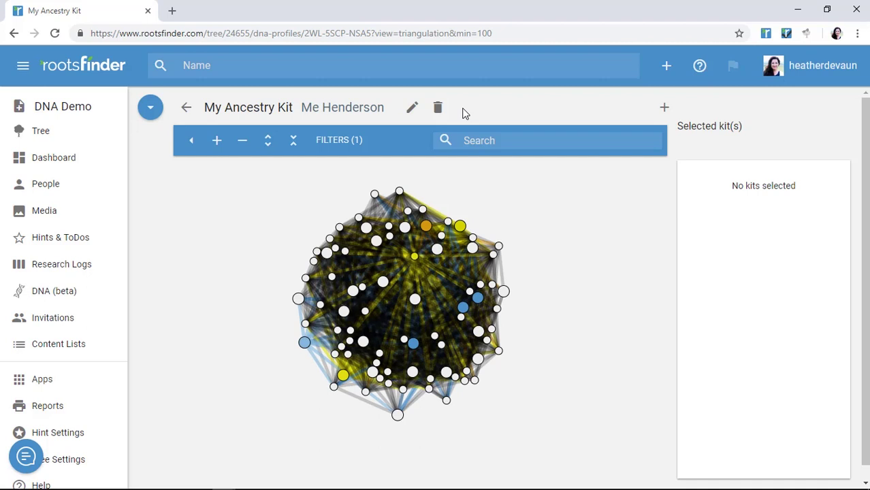
Step: Select the blue match on the network's left to show its details
left_click(304, 342)
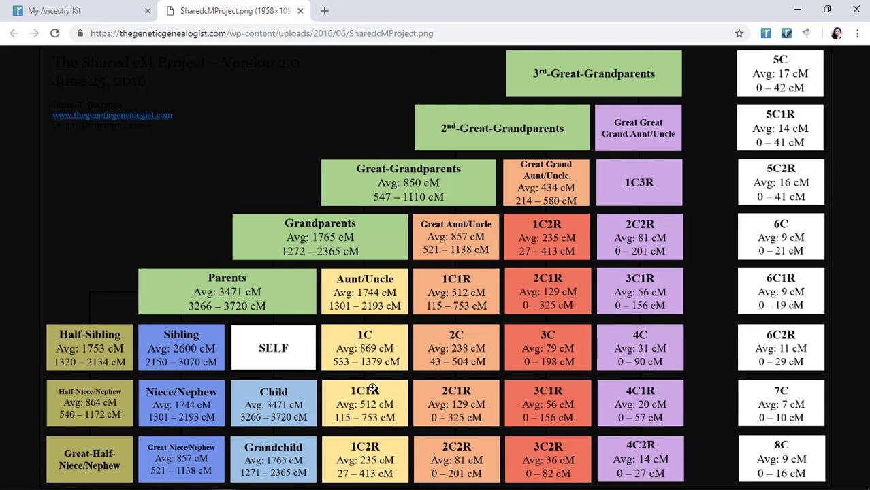
Step: Close the SharedcMProject.png chart tab to return to RootsFinder
left_click(300, 11)
Step: Try a 500 cM minimum filter on the network
left_click(343, 139)
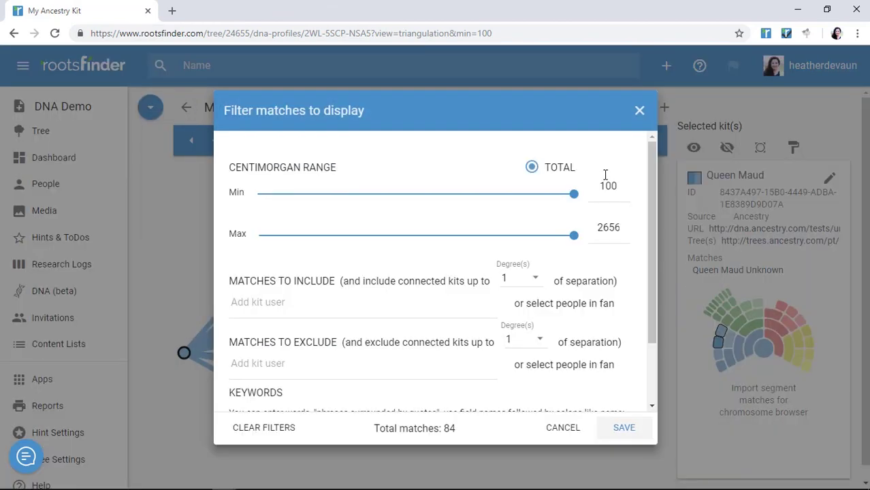
left_click(606, 191)
key("BackSpace")
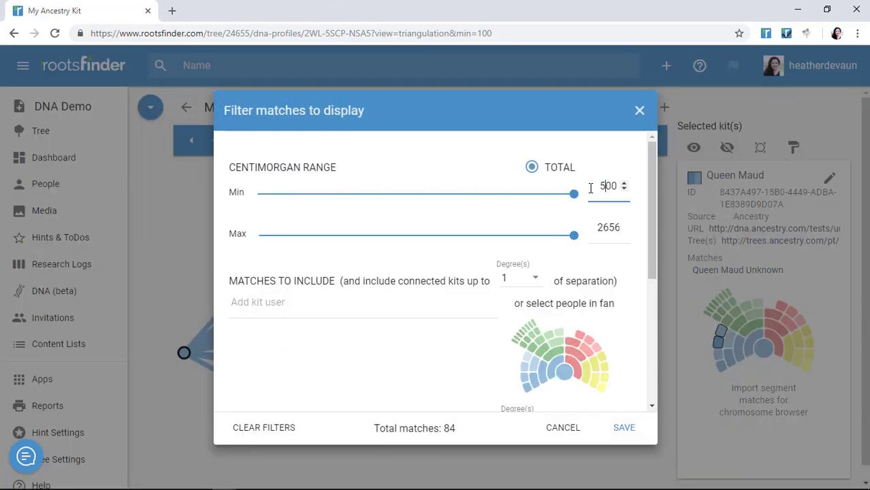
type("5")
left_click(622, 427)
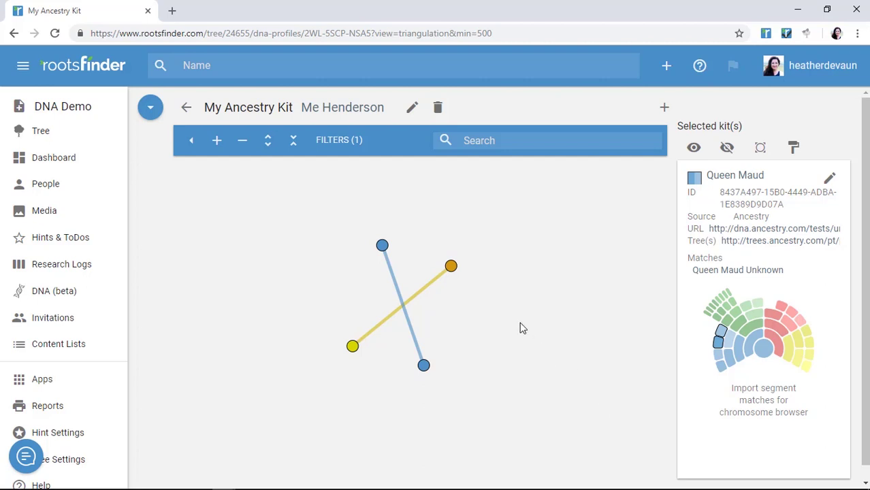
Step: Lower the minimum shared cM to 200, leaving 26 matches
left_click(339, 141)
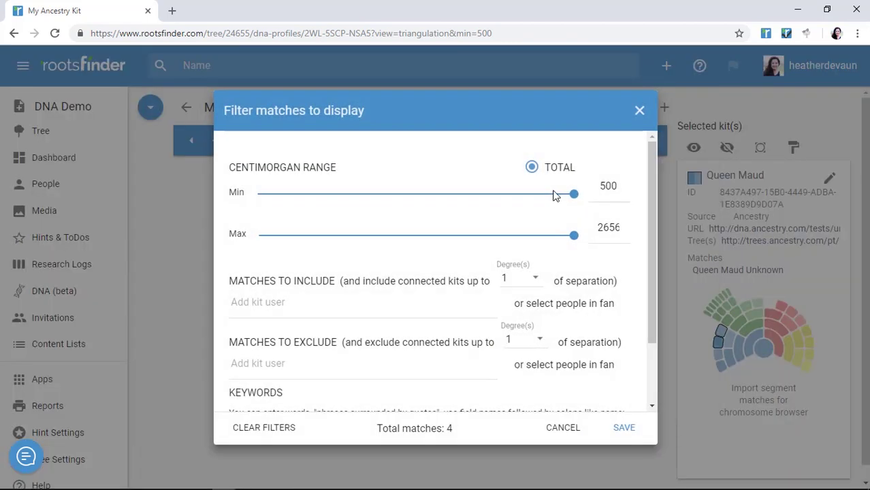
left_click_drag(604, 186, 595, 186)
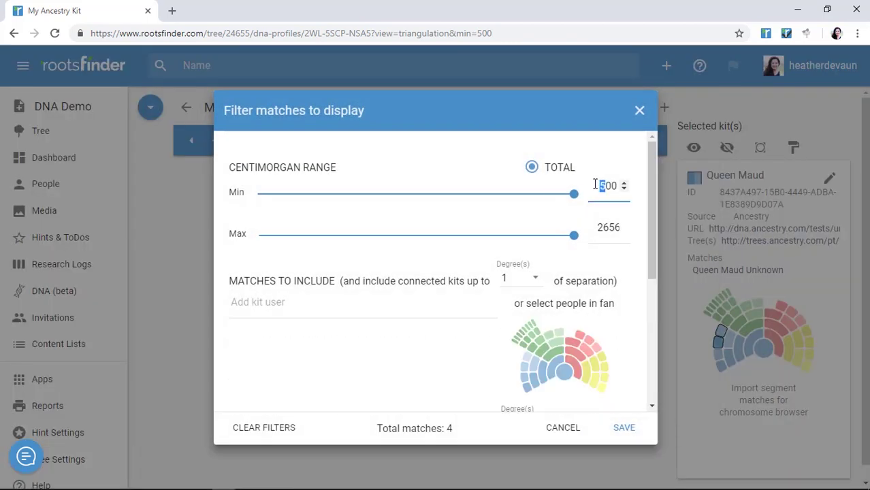
type("2")
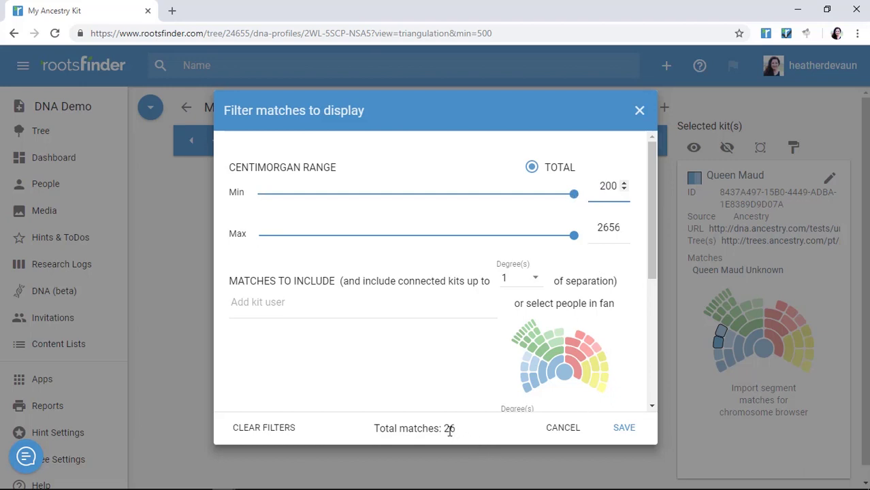
left_click(621, 428)
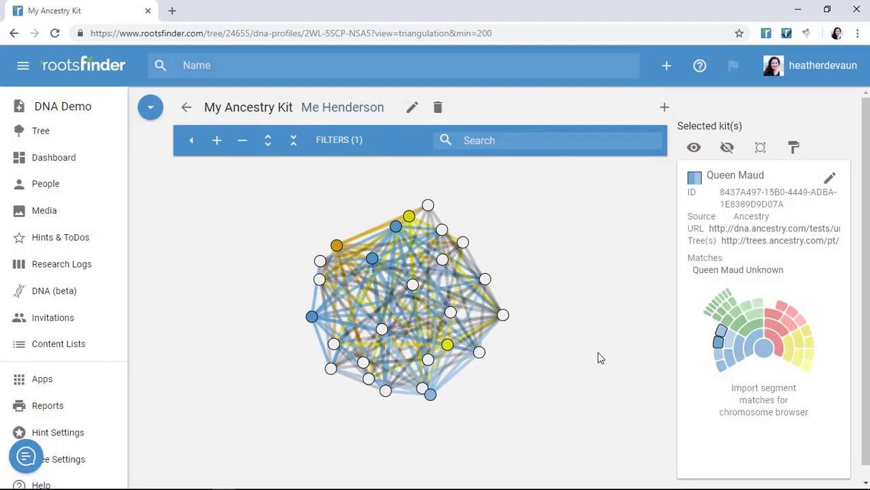
Step: Select the yellow match, then include only its connected kits, leaving 10 matches
left_click(447, 347)
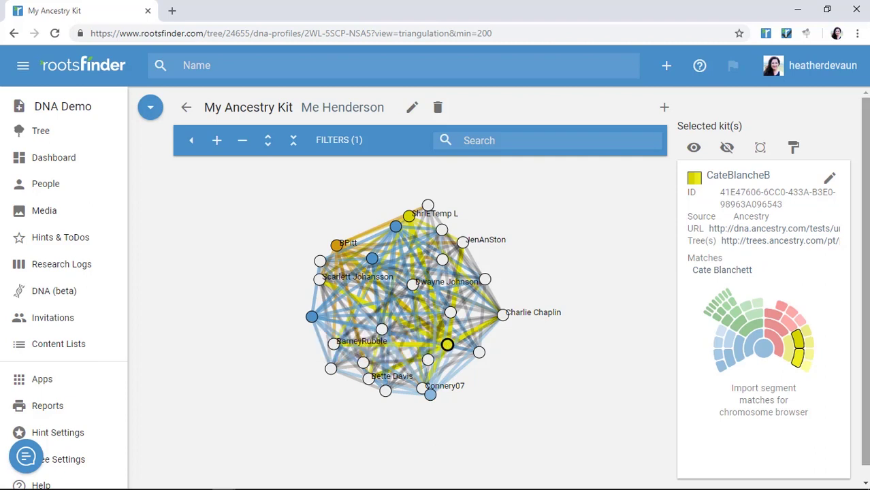
left_click(349, 146)
left_click(297, 302)
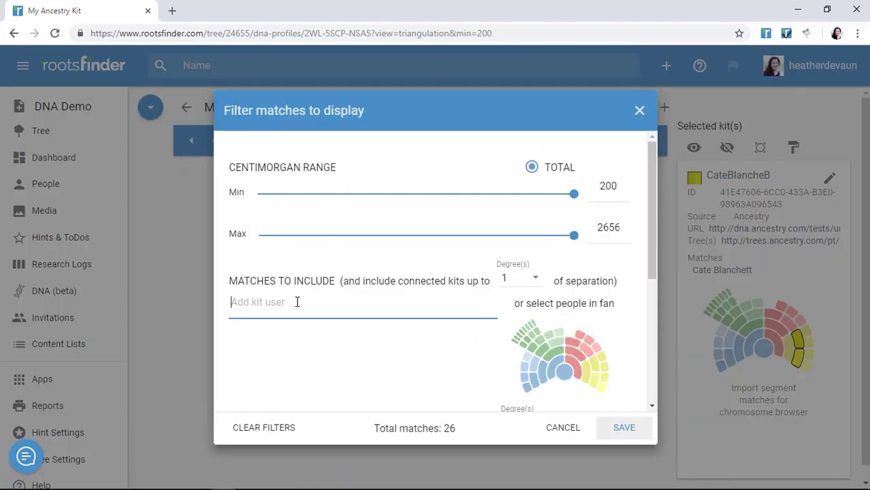
type("cateb")
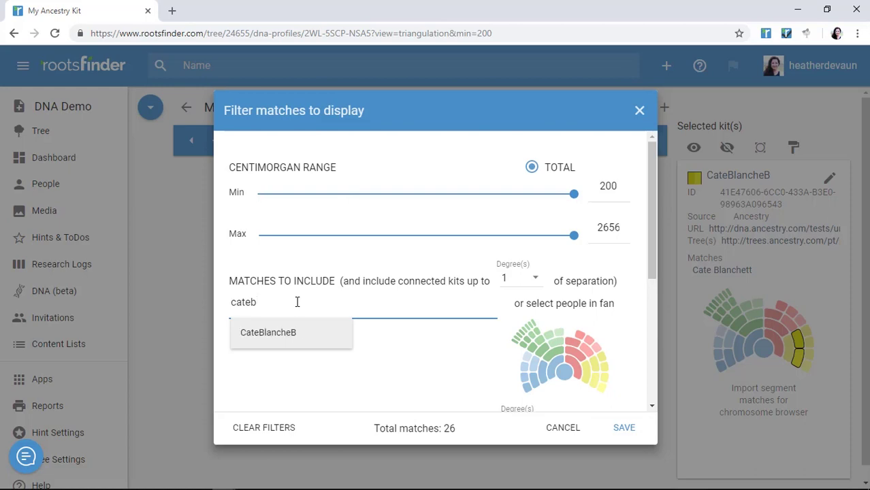
left_click(282, 339)
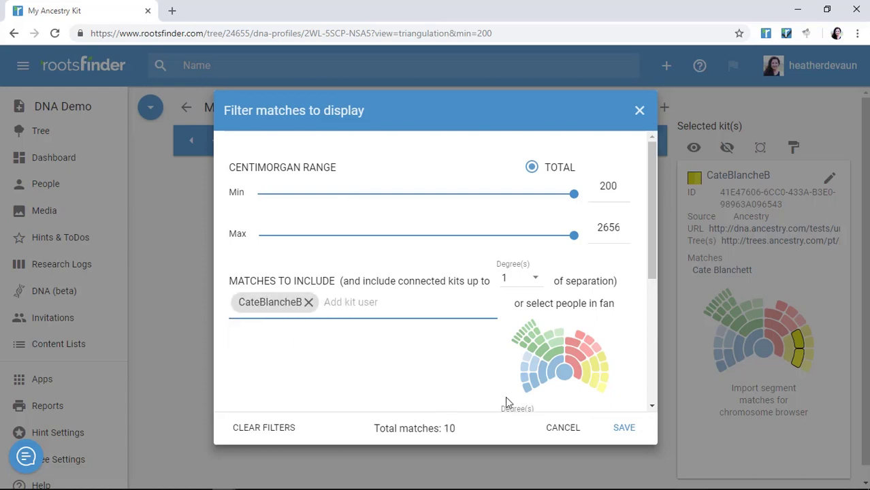
left_click(627, 436)
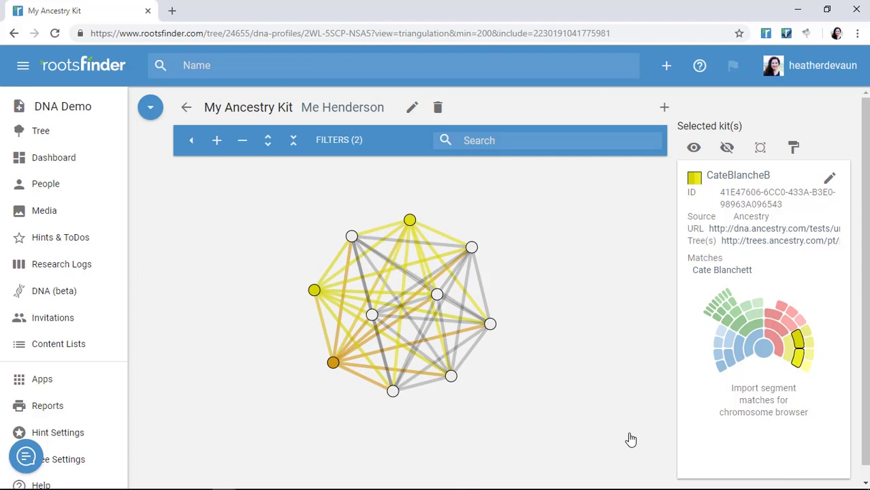
Step: Mark the upper-right match as a descendant of the tree couple born 1906 and 1912
left_click(474, 249)
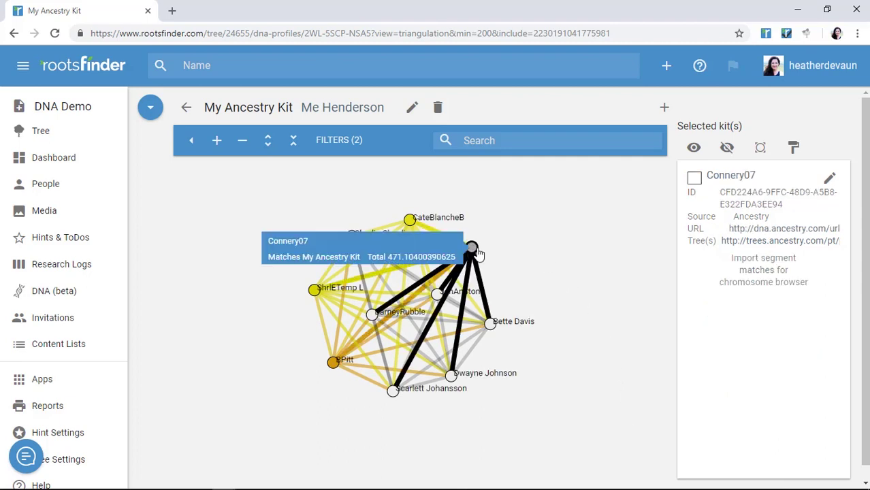
left_click(829, 177)
left_click(368, 117)
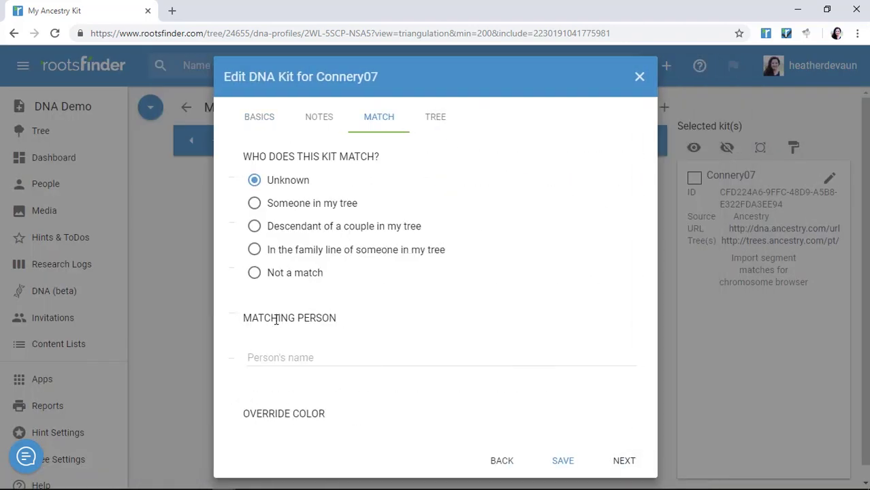
left_click(240, 226)
left_click(293, 357)
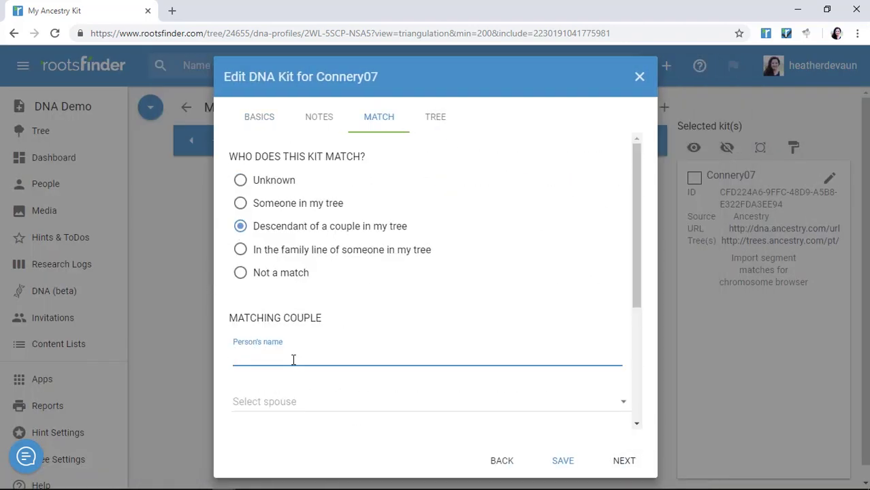
type("herman")
left_click(295, 293)
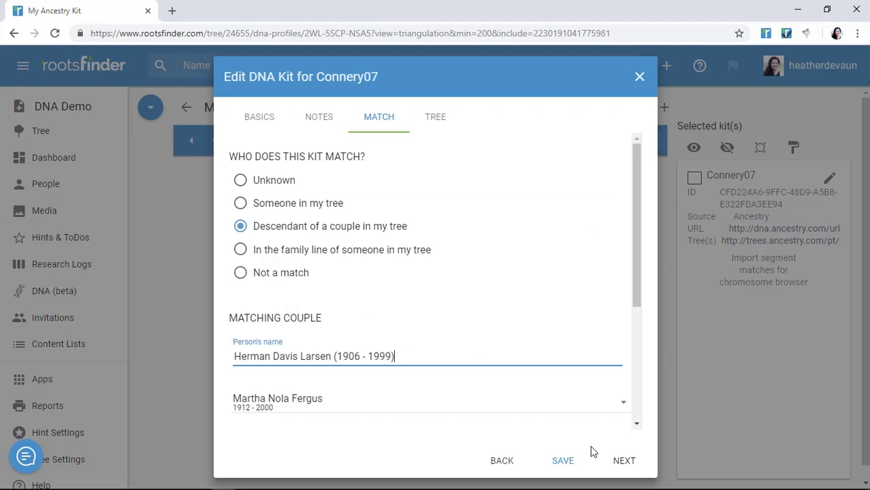
left_click(570, 464)
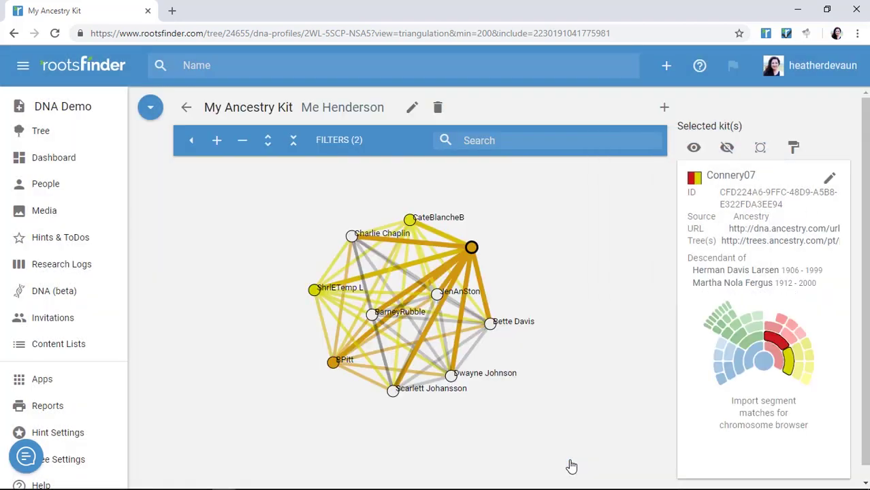
Step: Include matches linked to a maternal ancestor chosen in the fan chart
left_click(348, 142)
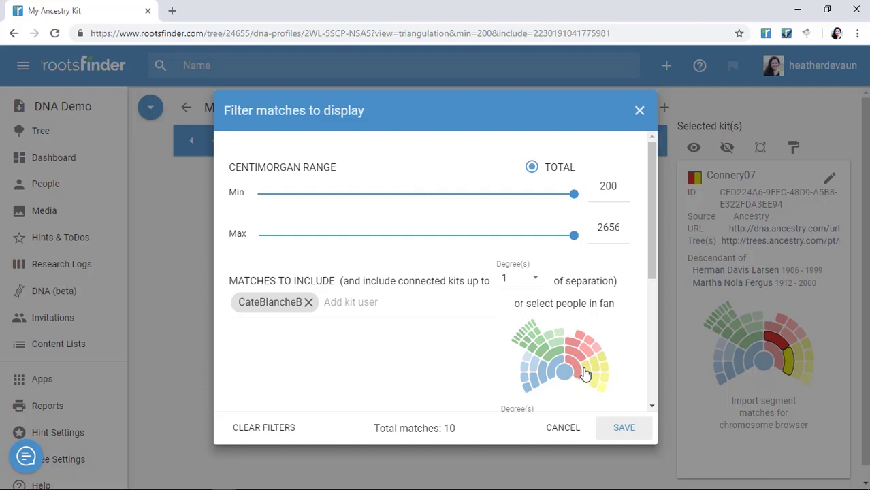
left_click(585, 371)
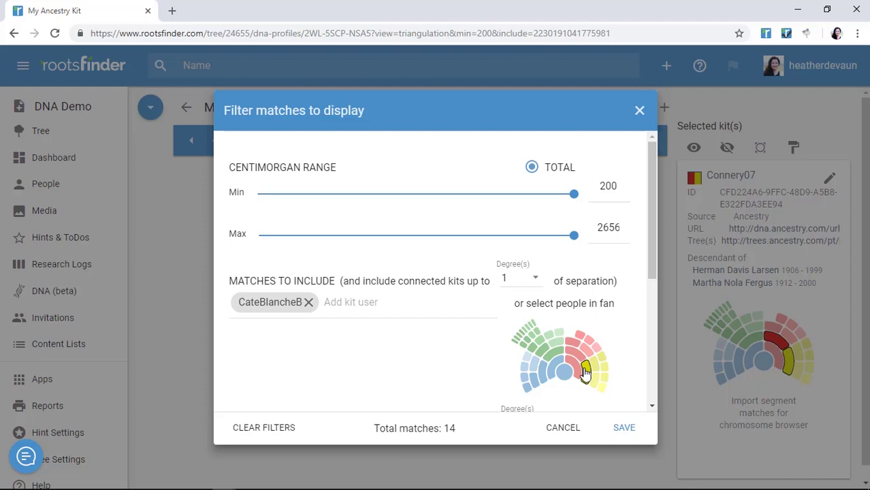
left_click(619, 427)
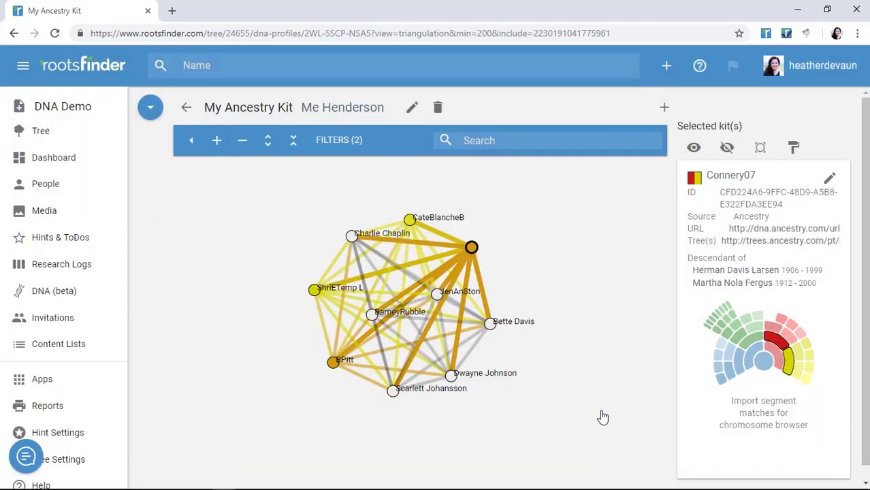
Step: Add further outer maternal fan-chart ancestors, showing 14 interconnected matches
left_click(340, 140)
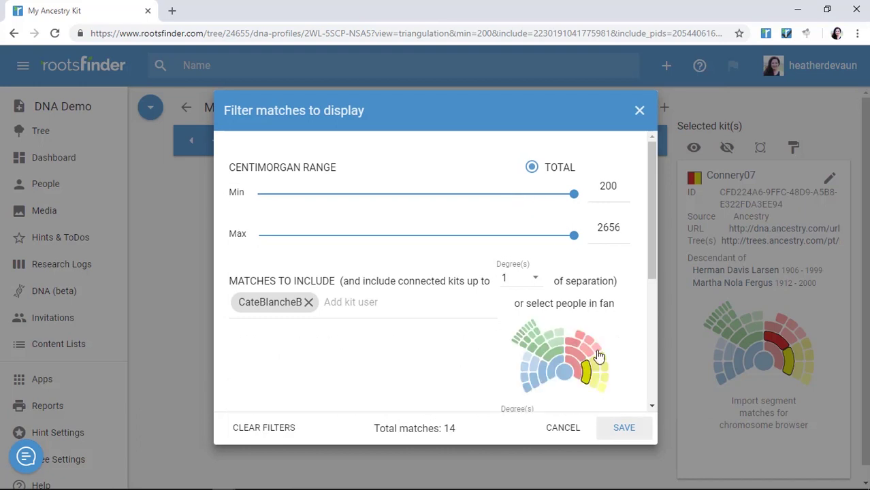
left_click(600, 356)
left_click(623, 428)
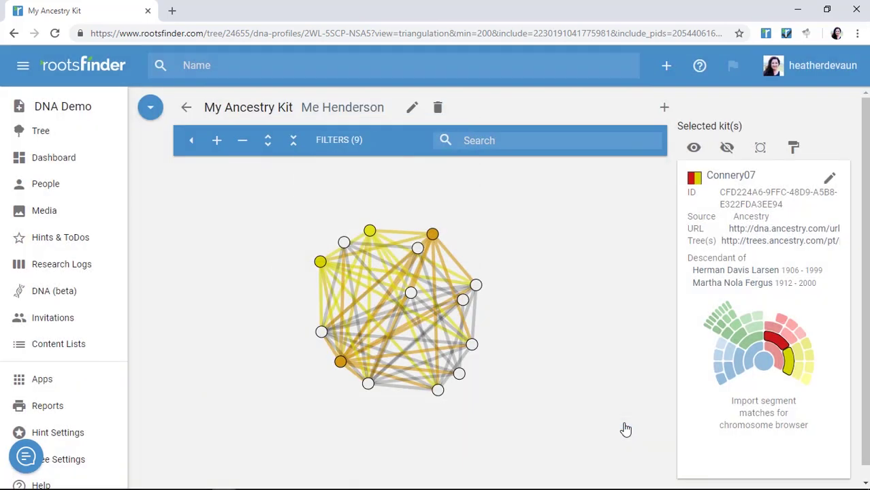